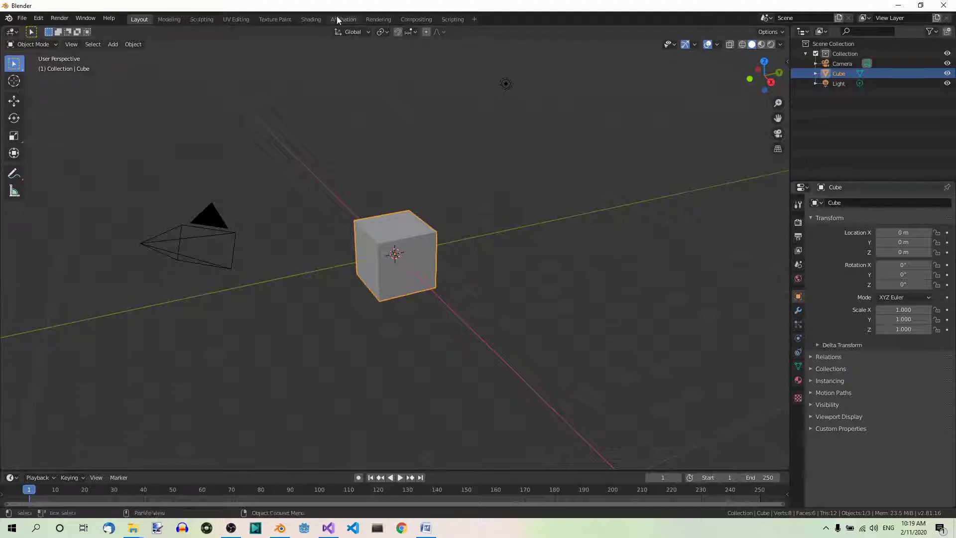
- Replace the default cube with a UV sphere scaled to 5 on all axes
key(x)
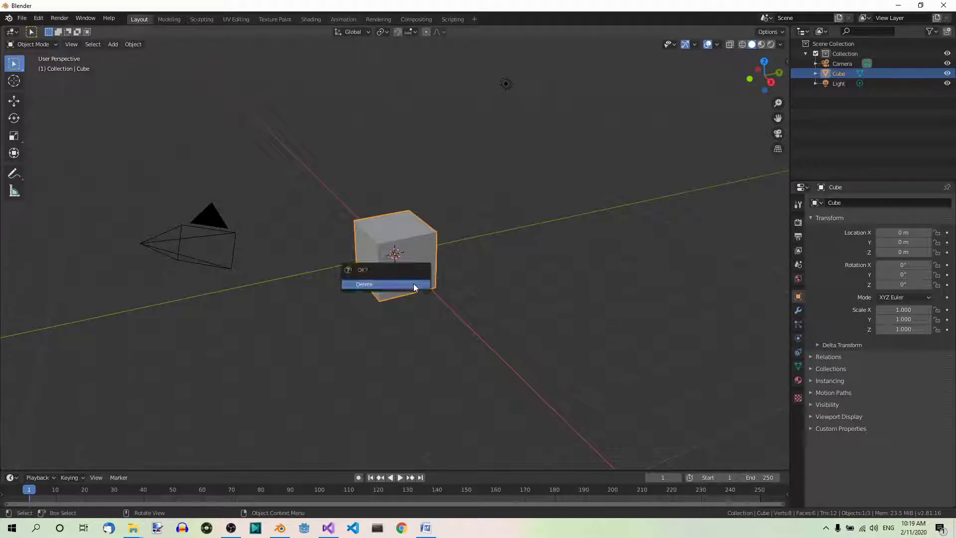
click(414, 284)
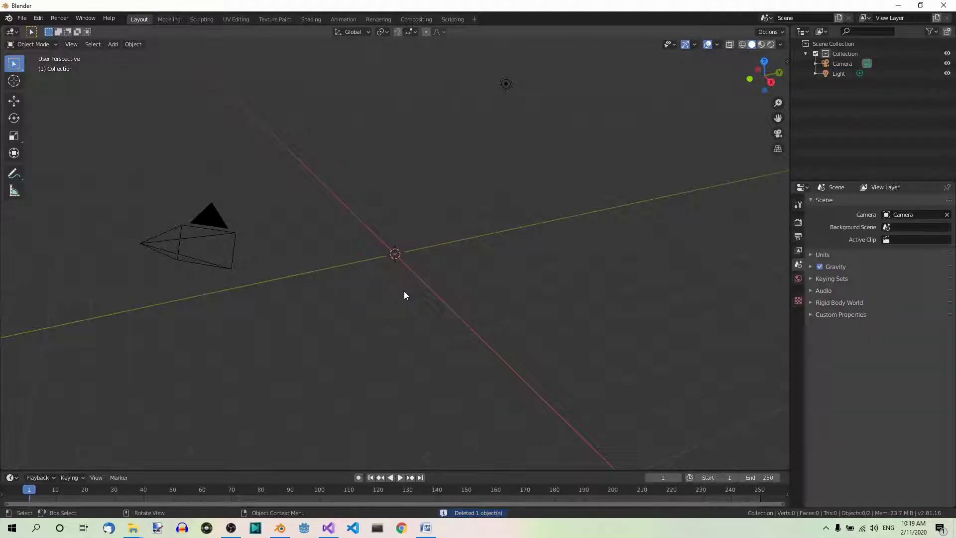
key(shift+a)
mouse_move(405, 291)
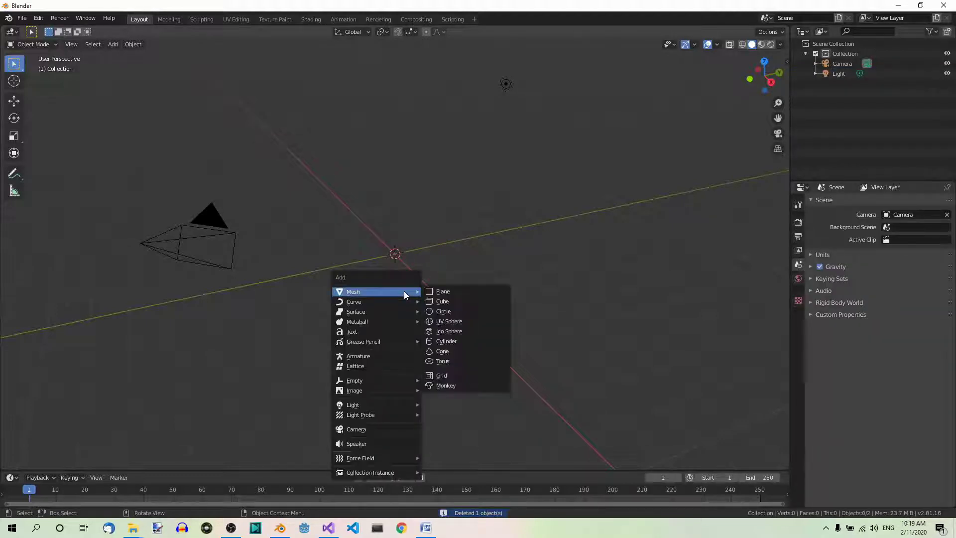
click(454, 323)
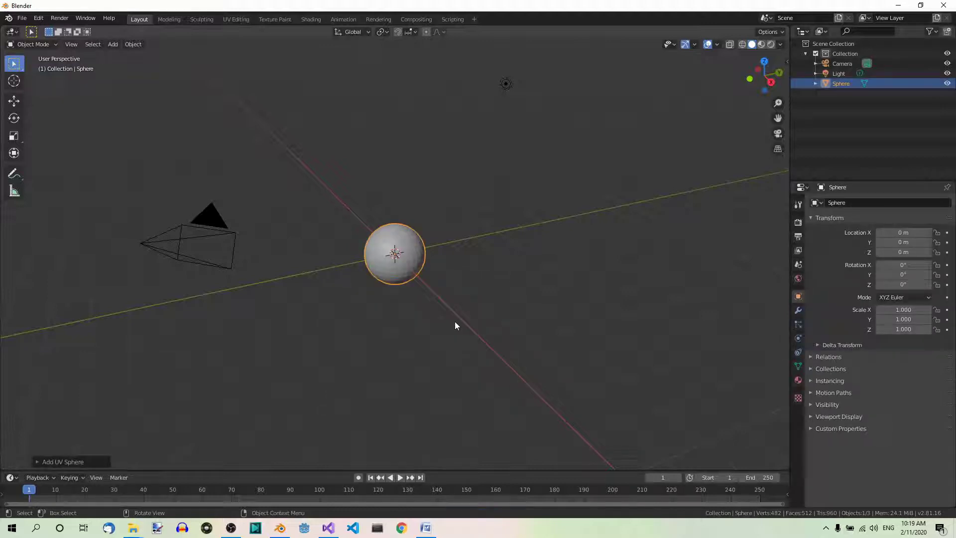
text(s)
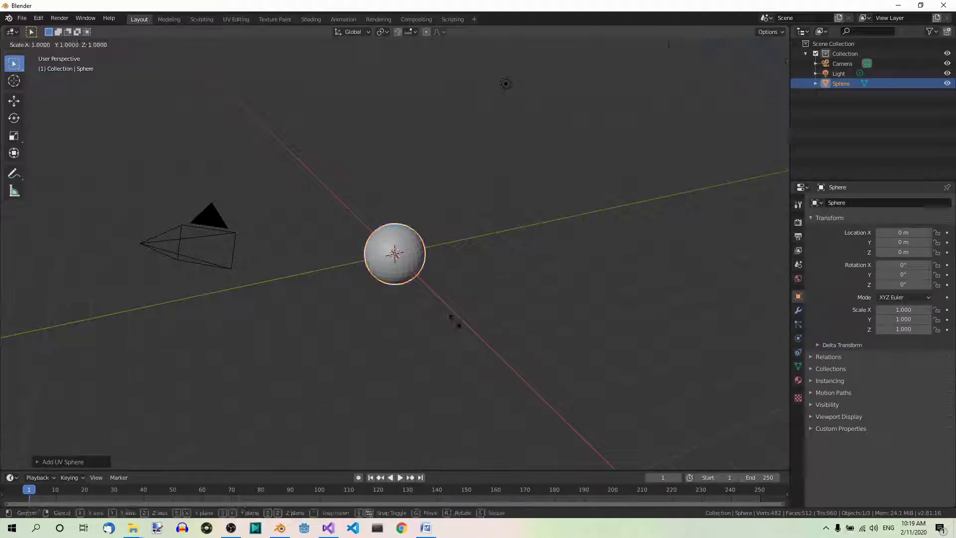
text(5)
key(Return)
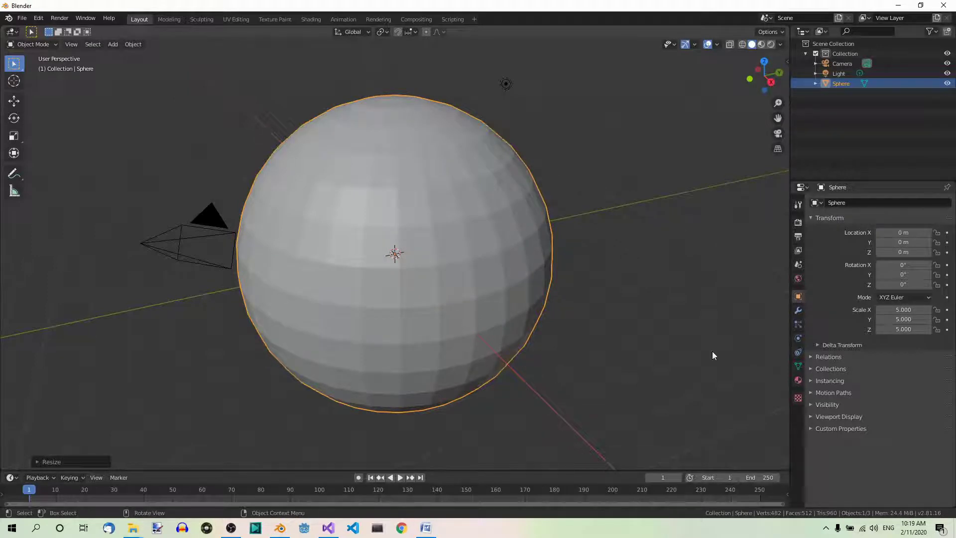
- Add a Subdivision Surface modifier with render and viewport levels of 3, then apply it
click(797, 311)
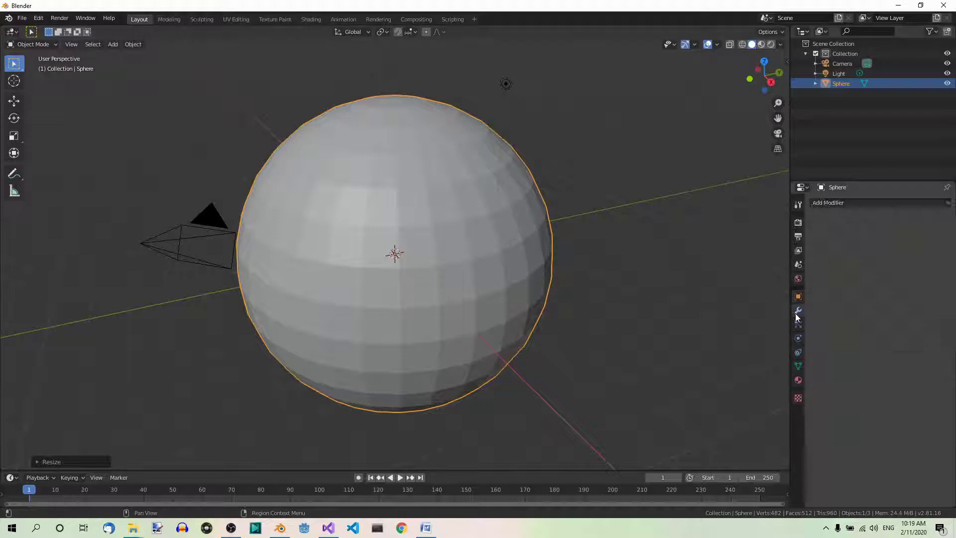
click(848, 202)
click(781, 368)
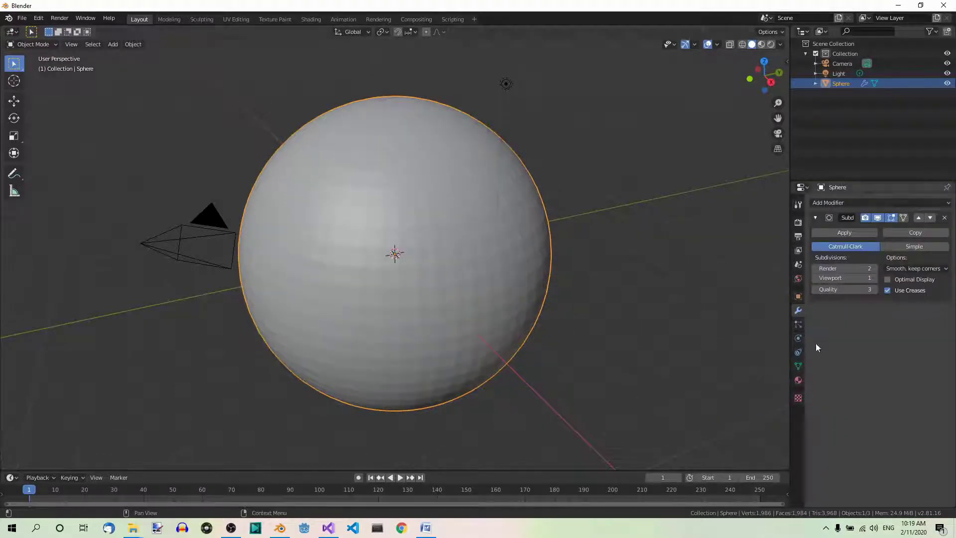
click(876, 268)
click(875, 278)
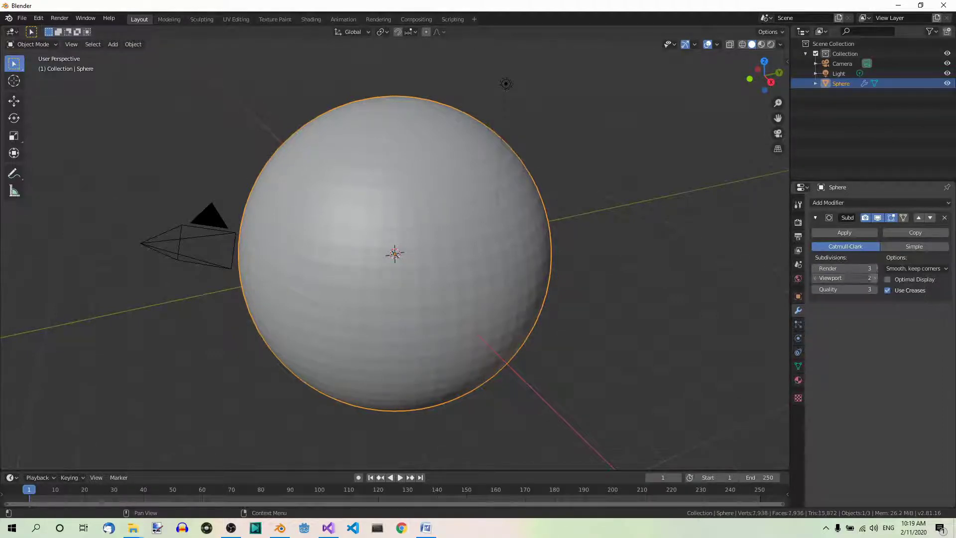
click(874, 278)
click(837, 233)
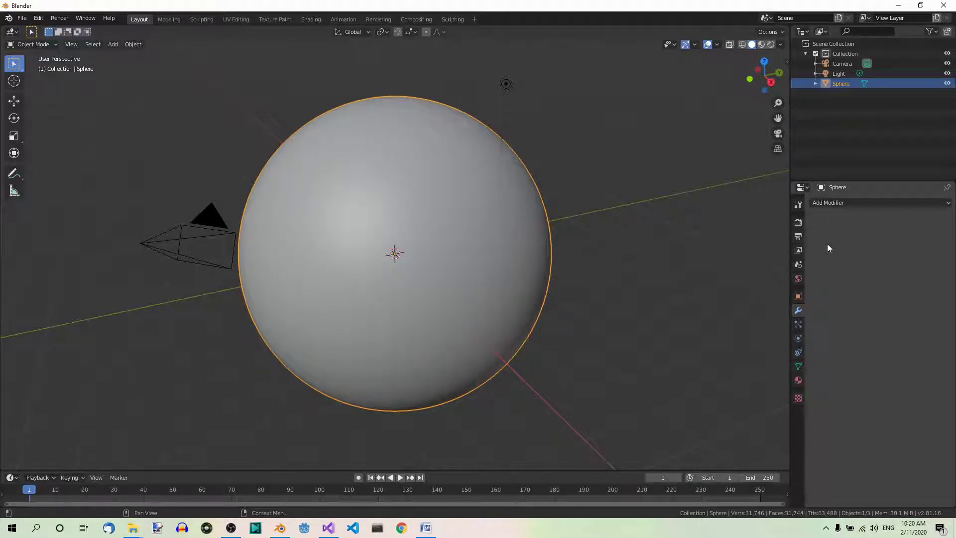
- Give the sphere a new material with a blue Base Color and view it in rendered shading
click(798, 380)
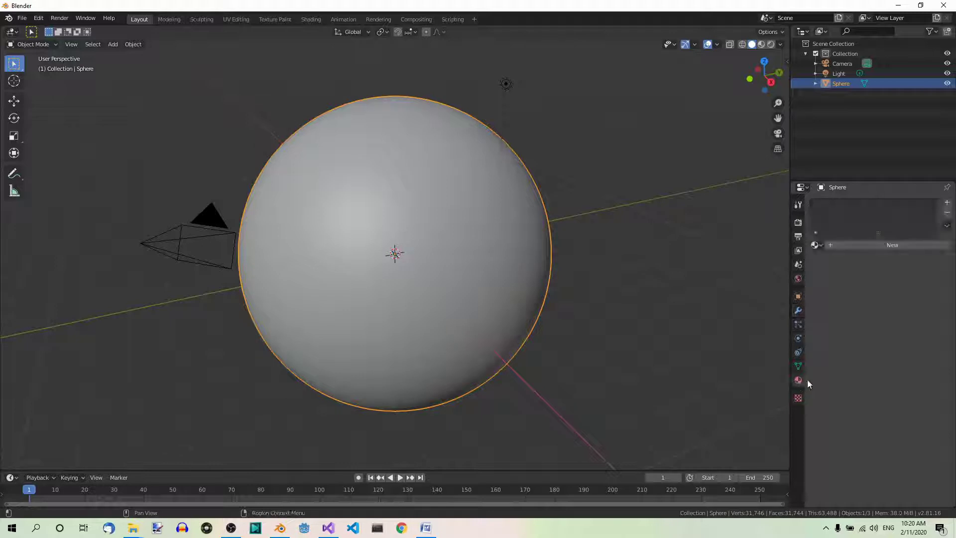
click(881, 245)
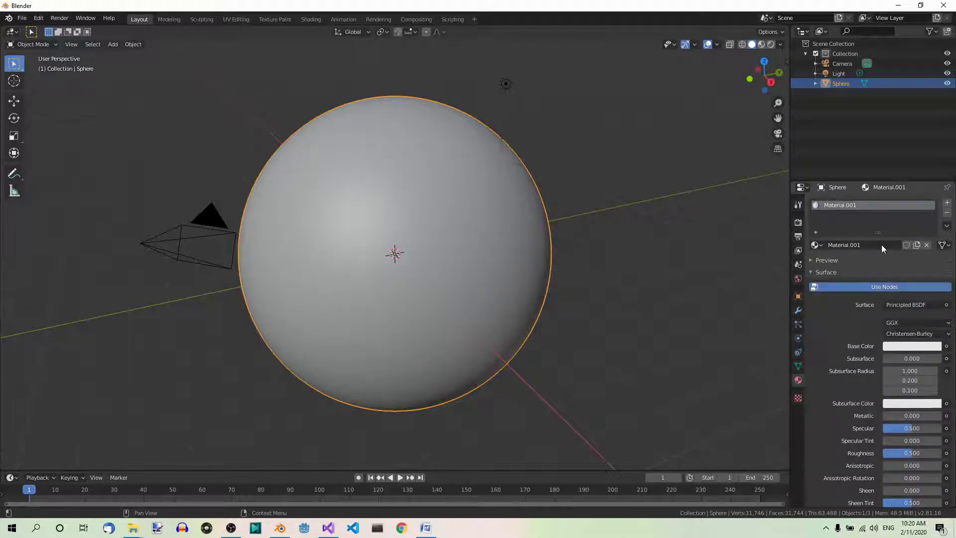
click(901, 346)
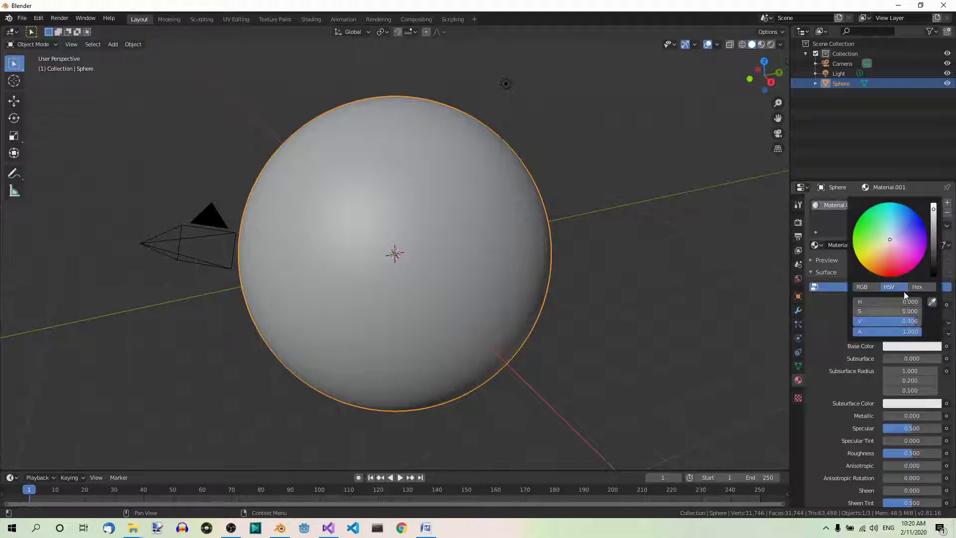
click(916, 219)
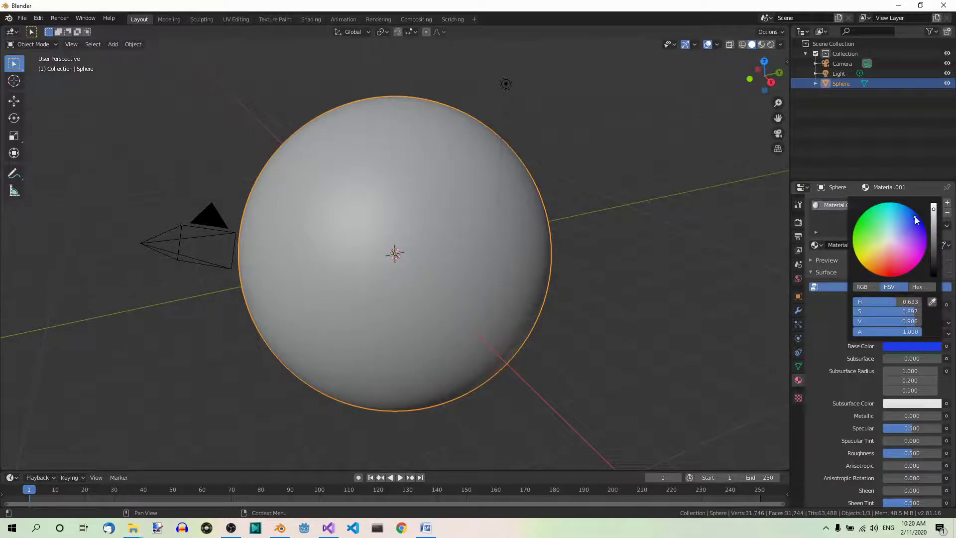
click(771, 45)
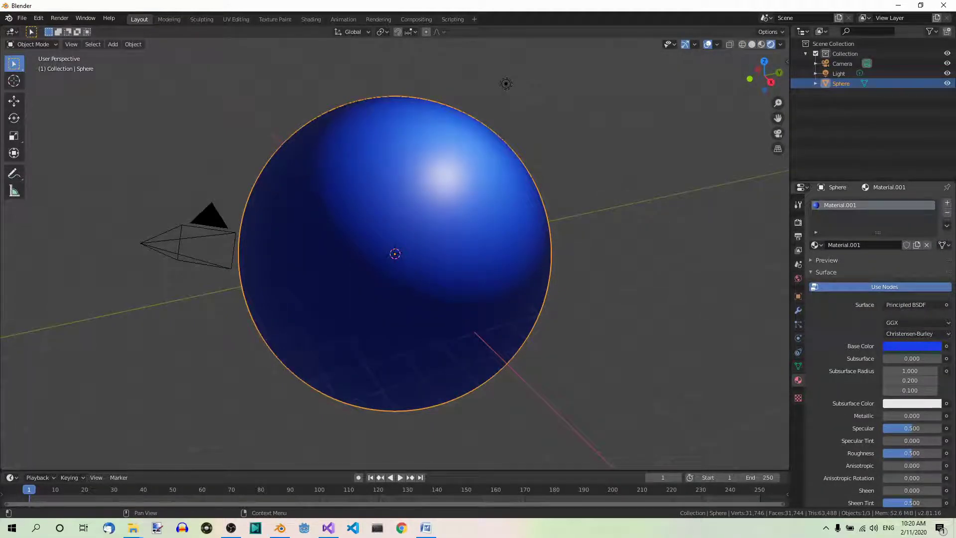
- Add a Hair particle system with 5000 strands and enable Hair Dynamics
click(799, 324)
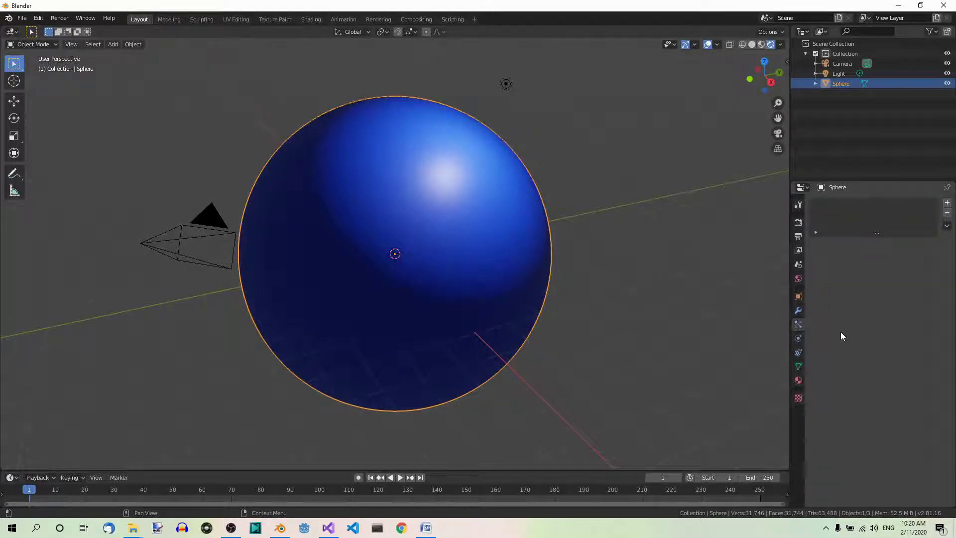
click(948, 204)
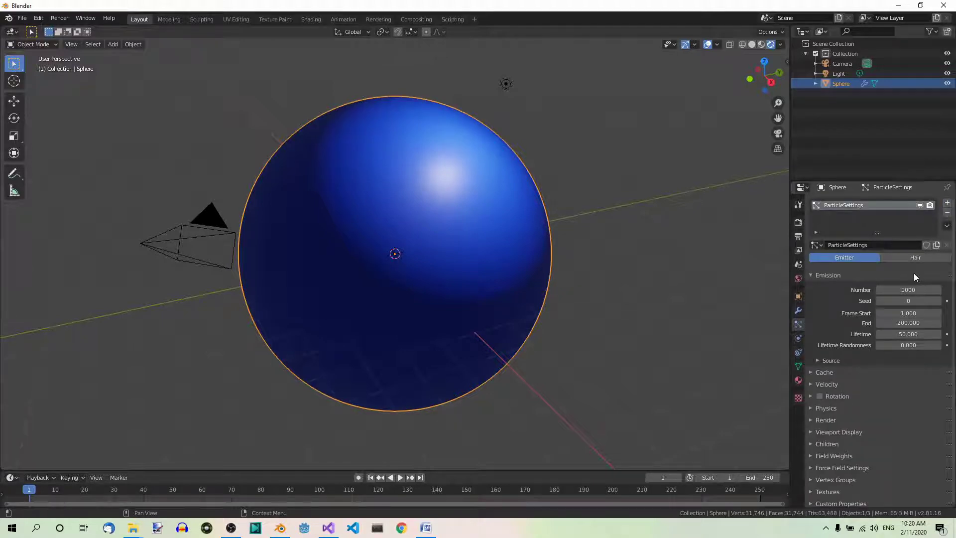
click(913, 258)
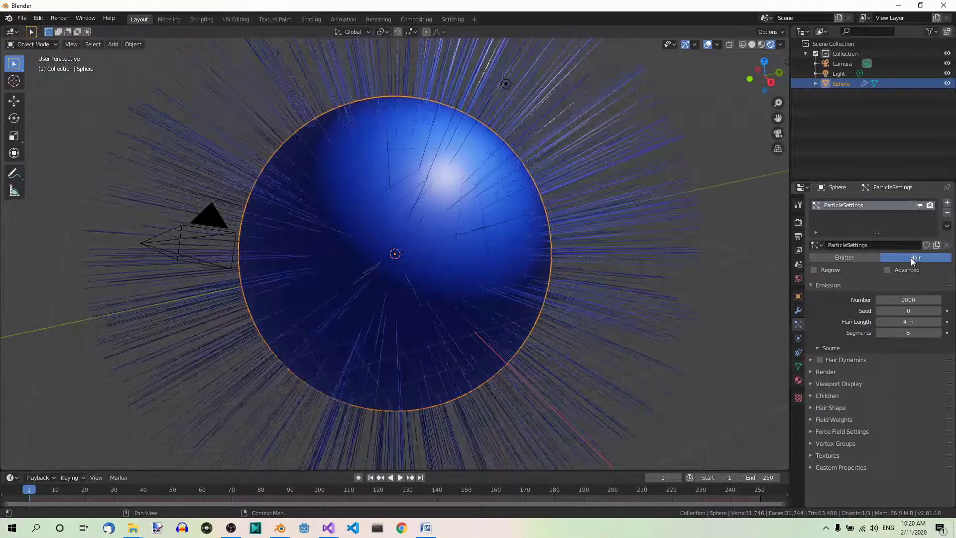
click(907, 299)
text(0)
key(Return)
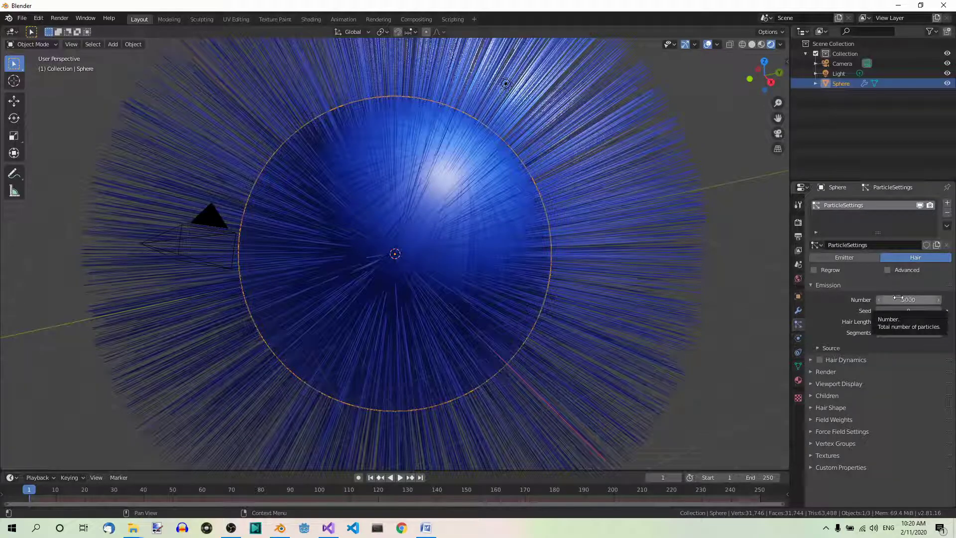
click(821, 360)
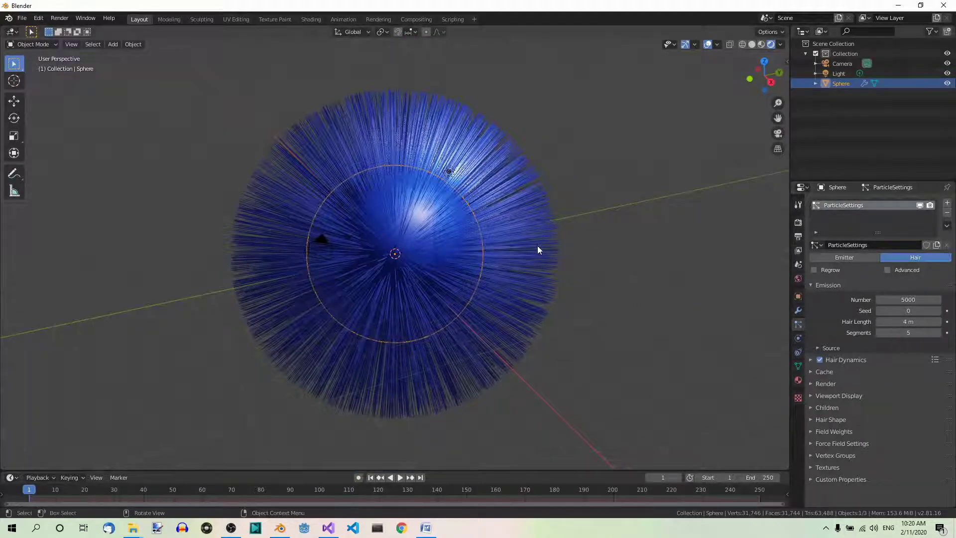
- In front view, play the hair simulation, stop it, and rewind to frame 1
key(KP_1)
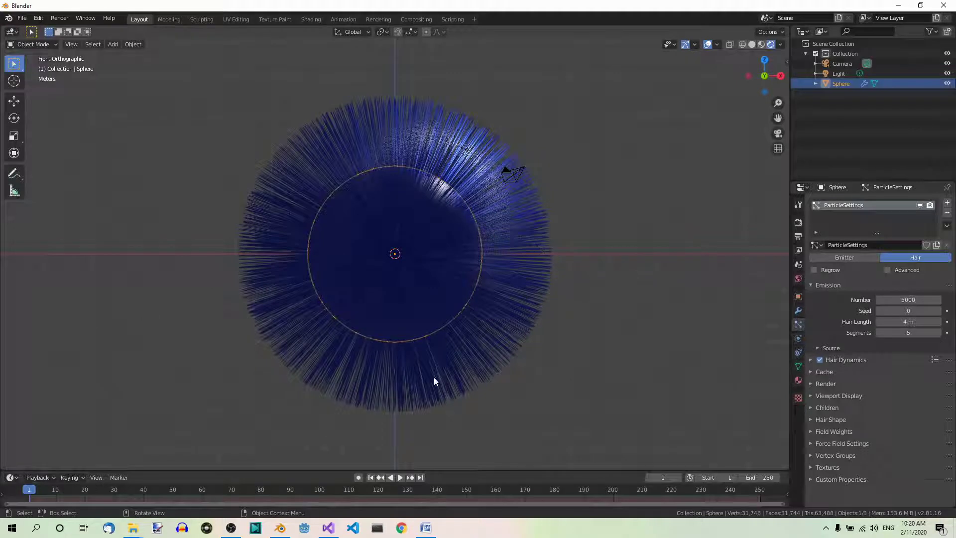
click(402, 478)
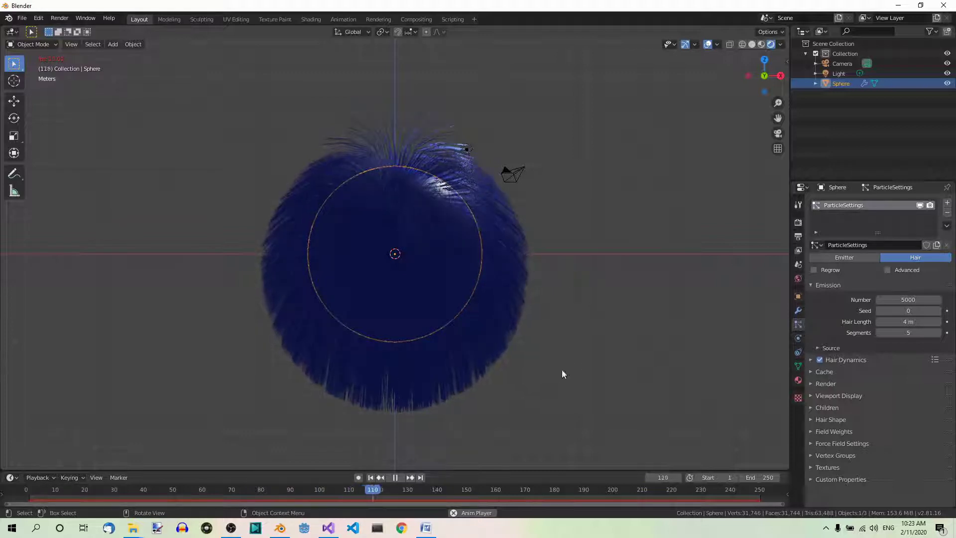
click(396, 477)
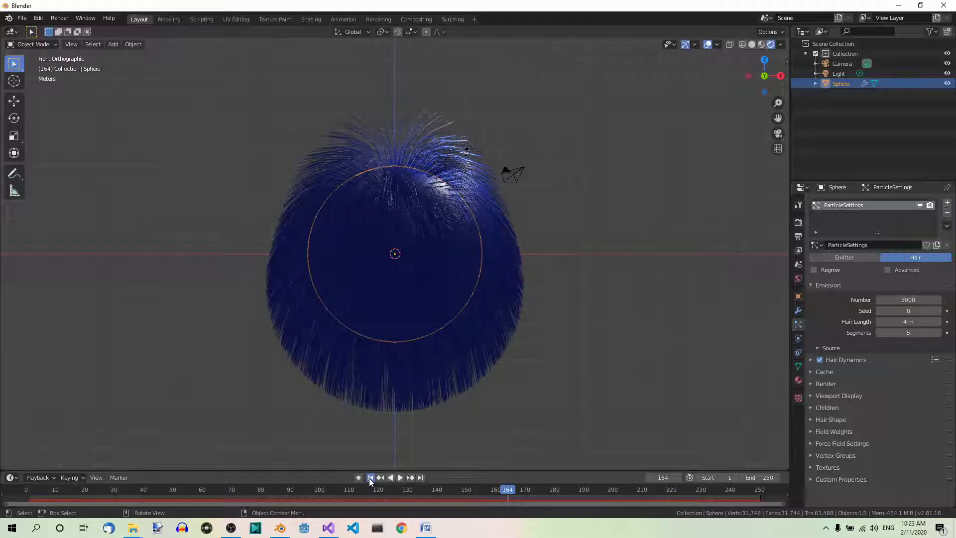
click(369, 478)
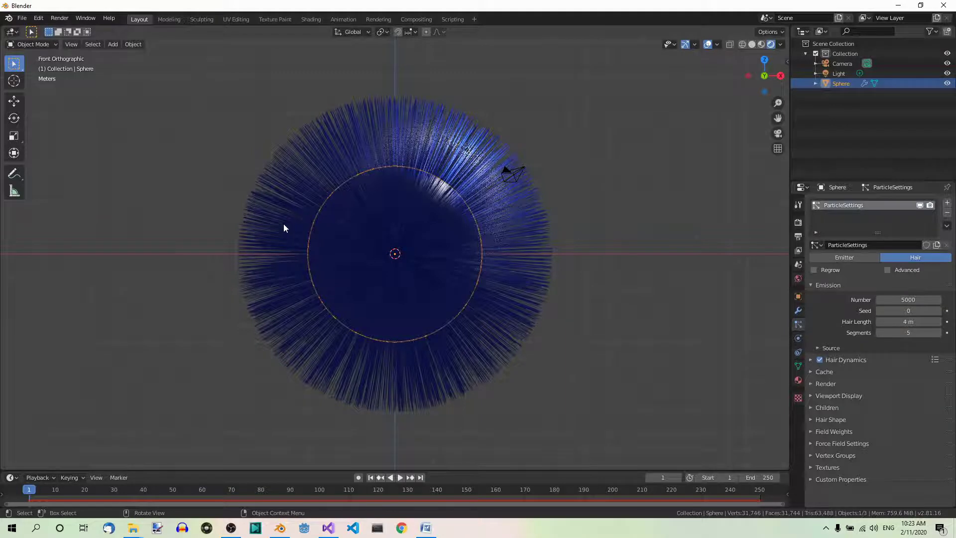
- Add a Wind force field and move it along X to 14.082 m
key(shift+a)
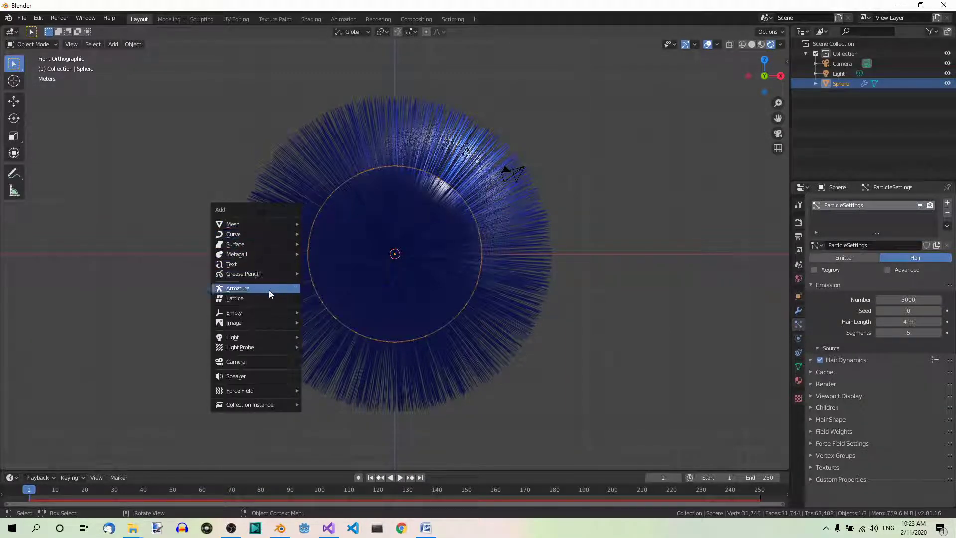
mouse_move(273, 390)
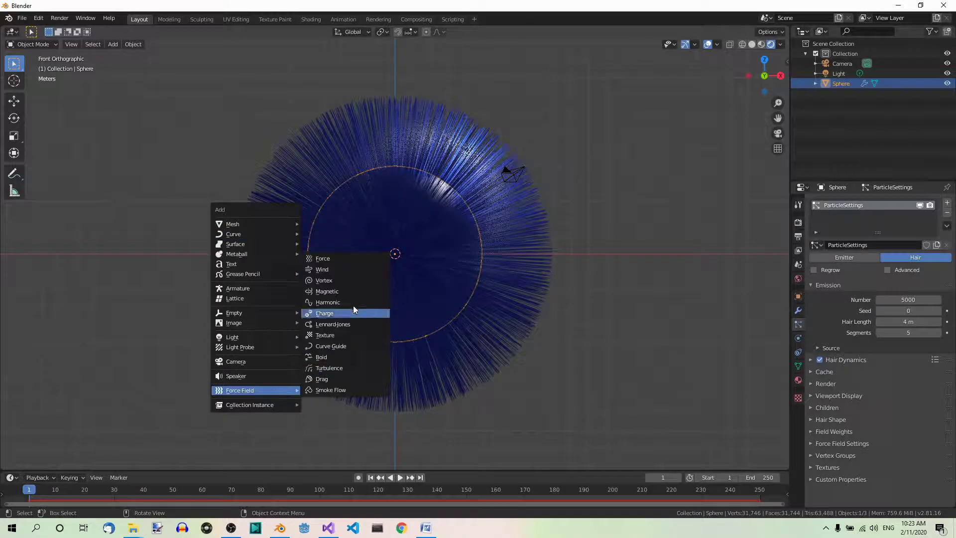
click(342, 270)
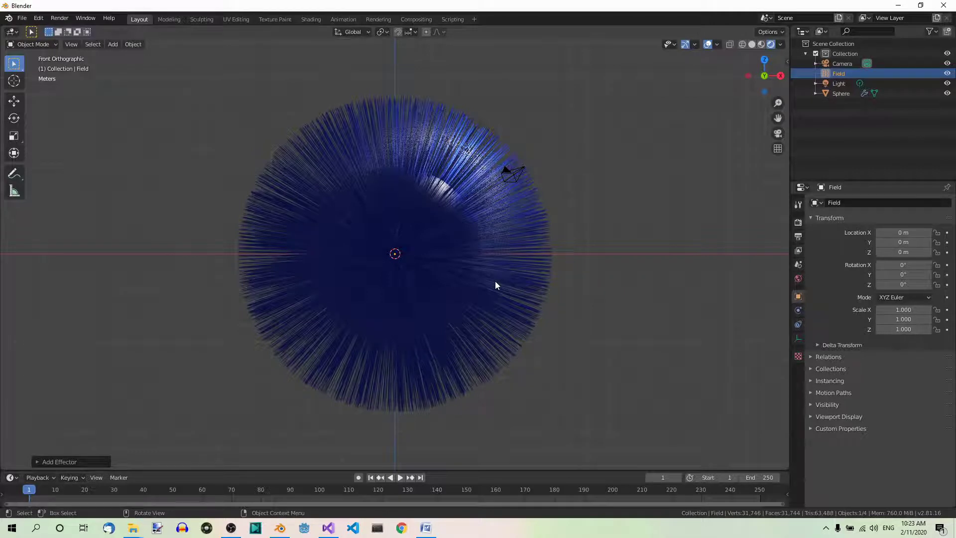
key(g)
key(x)
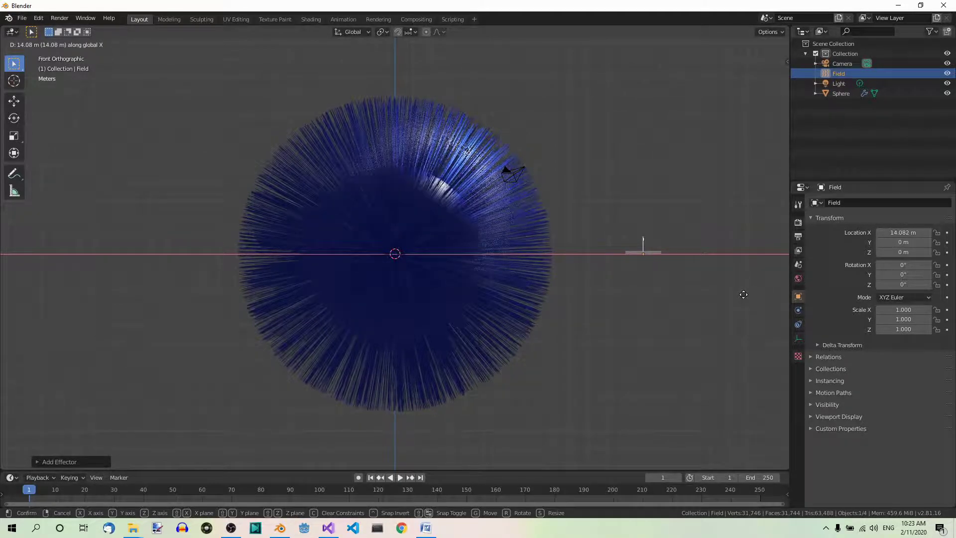
click(743, 294)
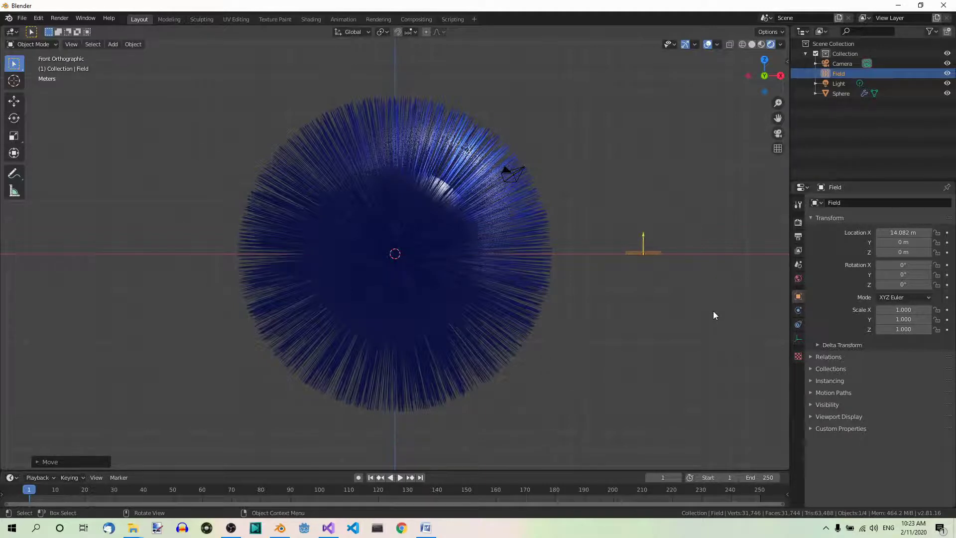
- Rotate the wind field -90° about Y so it faces the sphere
key(r)
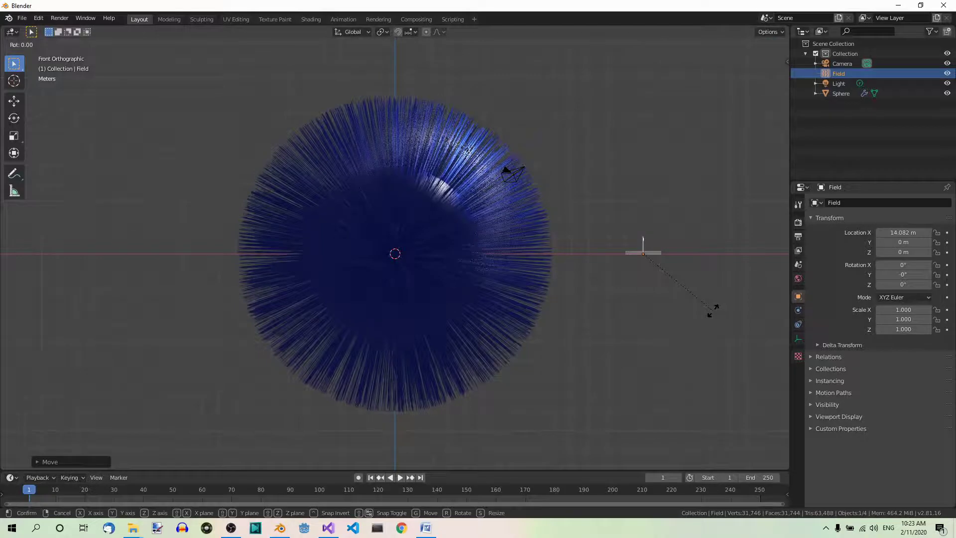
key(y)
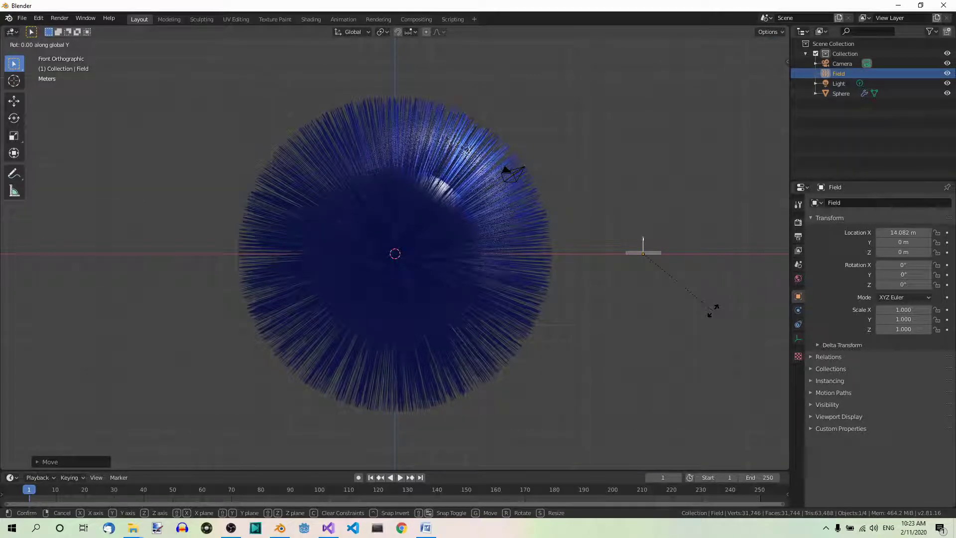
text(-90)
key(Return)
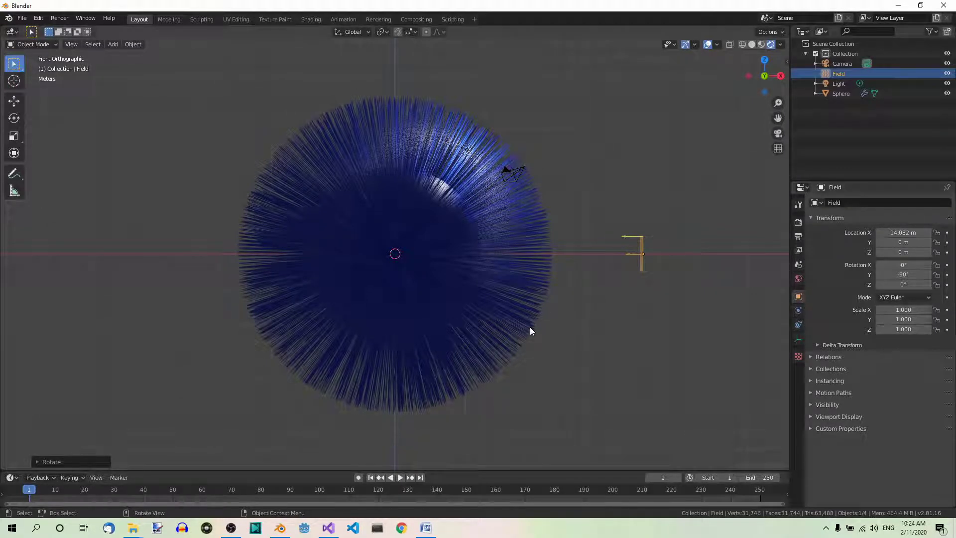
- At frame 50, set the wind Strength to 10 and insert a keyframe
click(173, 491)
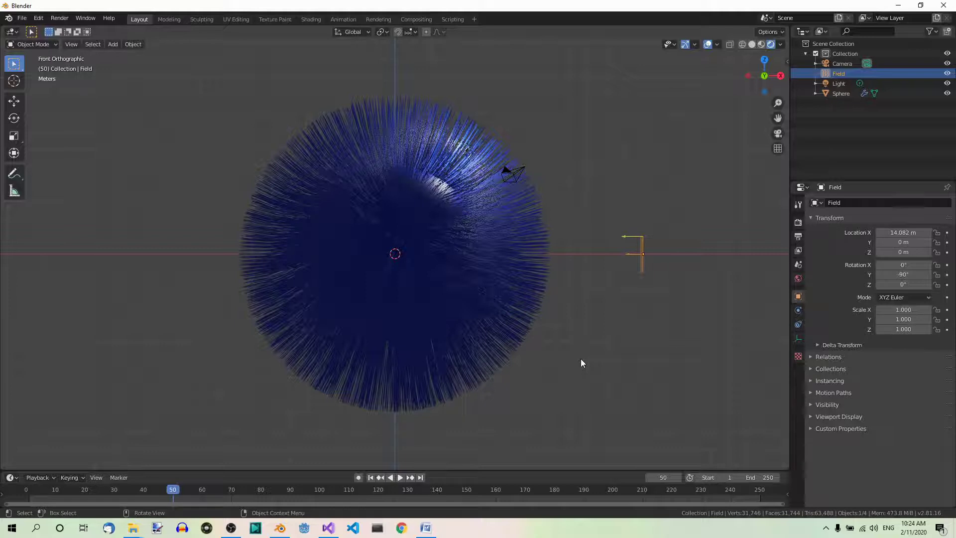
click(800, 310)
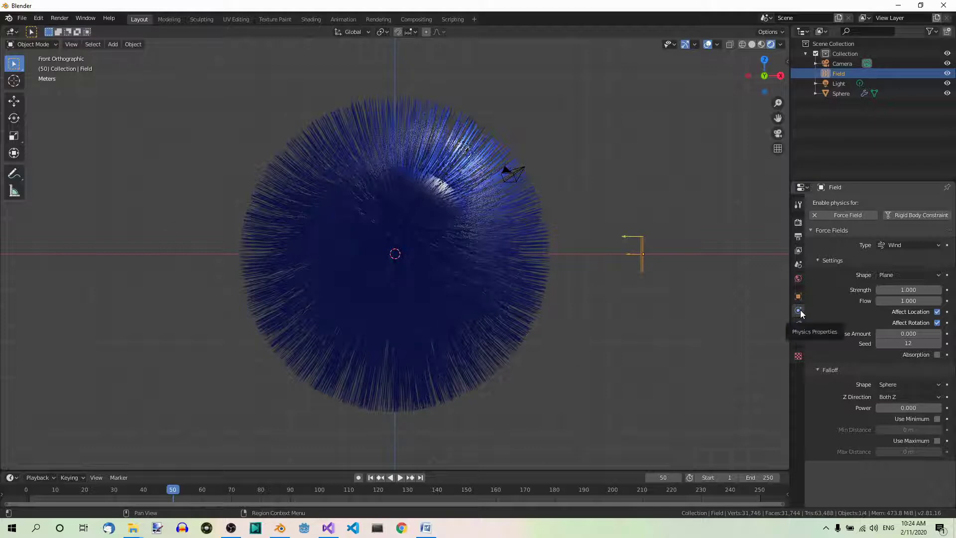
click(913, 290)
text(10)
key(Return)
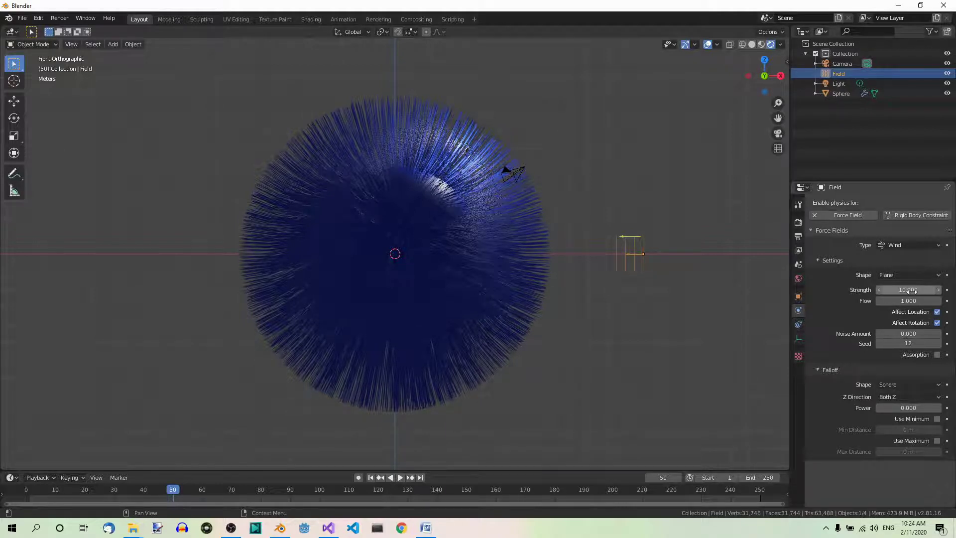
right_click(912, 291)
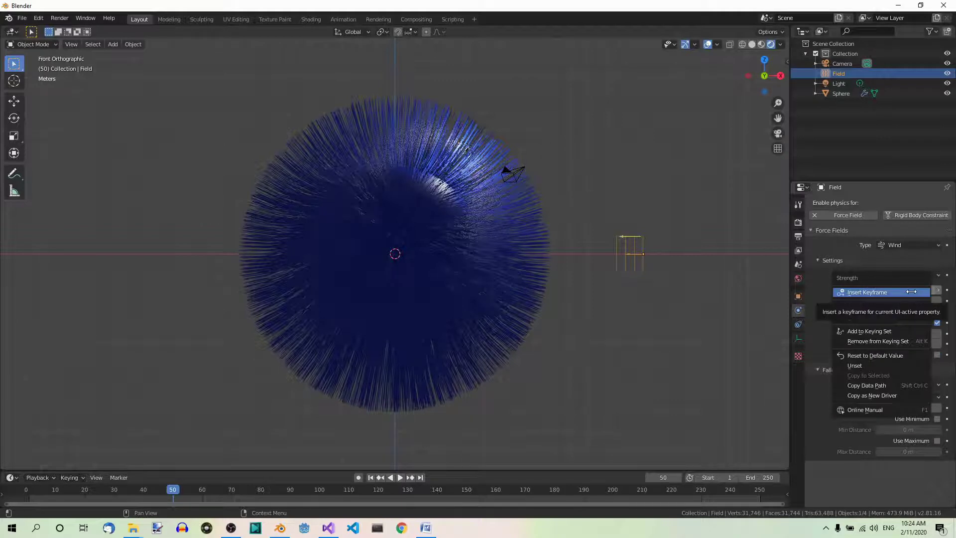
click(881, 293)
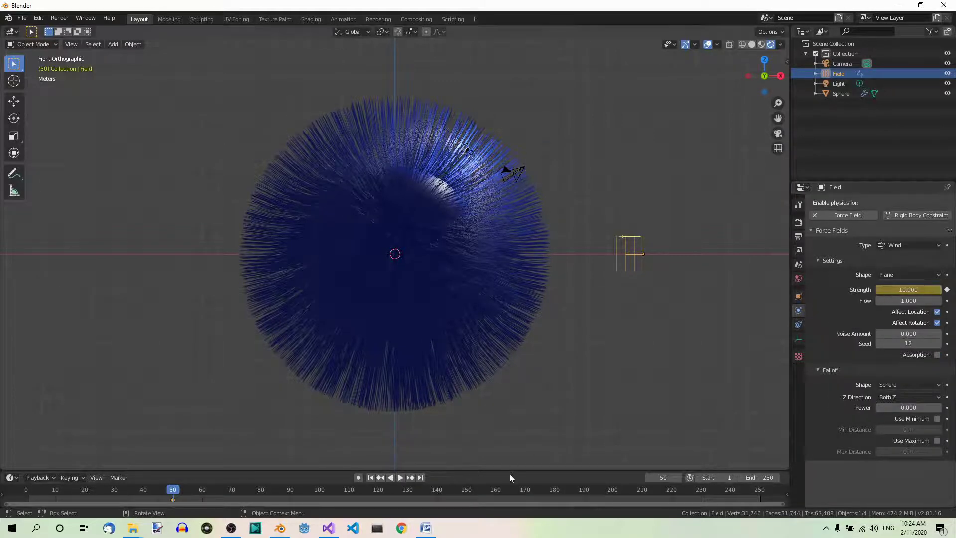
- Enlarge the timeline, then keyframe wind Strength 4 at frame 100
drag(519, 470, 519, 447)
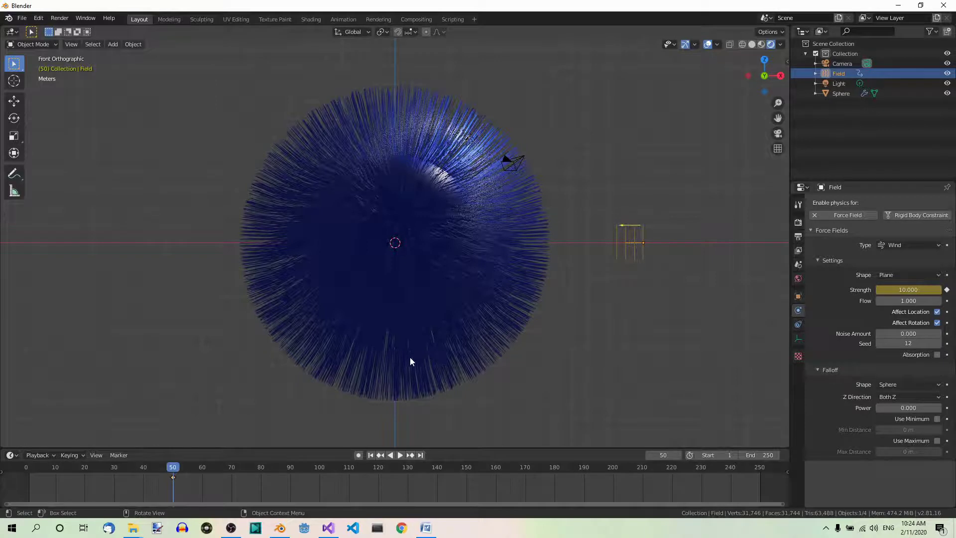
click(319, 469)
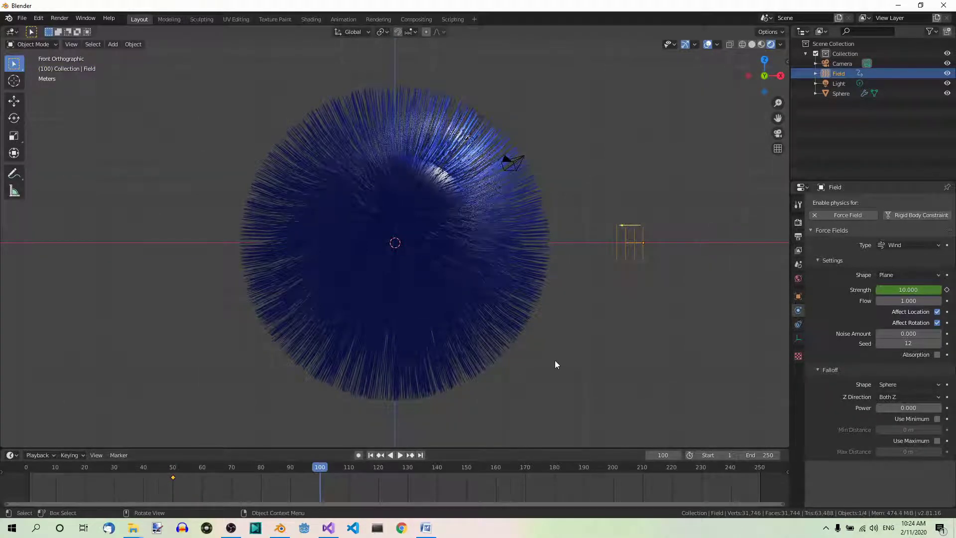
click(903, 290)
text(4)
key(Return)
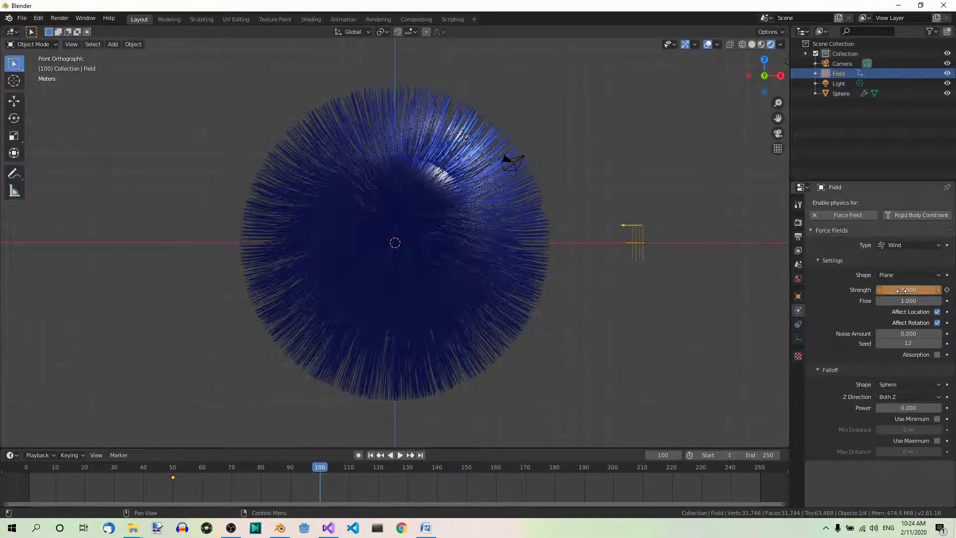
right_click(902, 290)
click(857, 291)
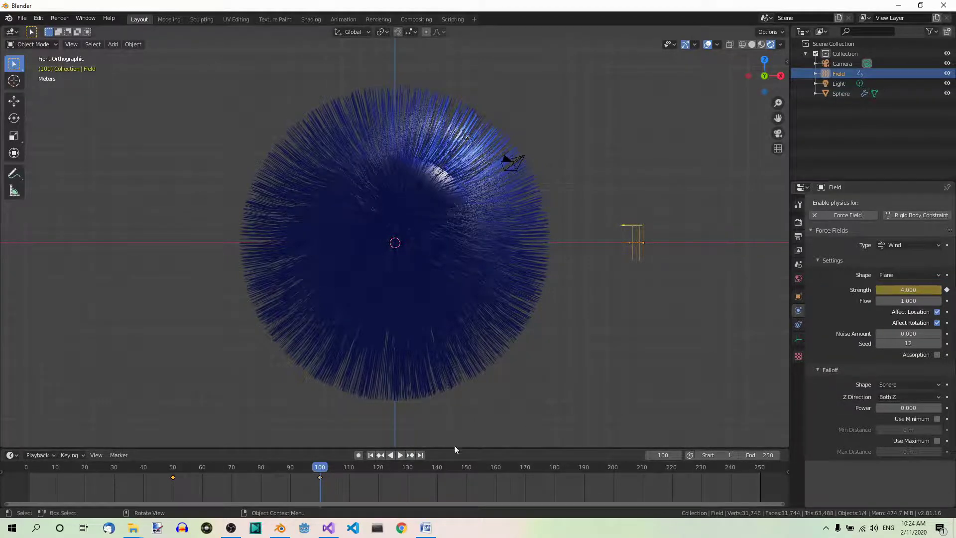
- Keyframe wind Strength 15 at frame 120
click(378, 471)
click(894, 290)
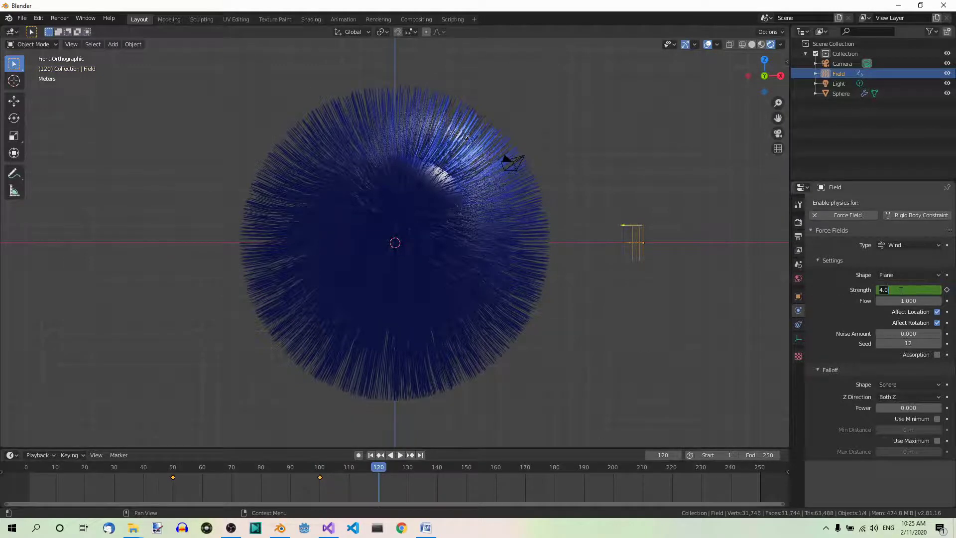
text(0)
key(Return)
right_click(901, 290)
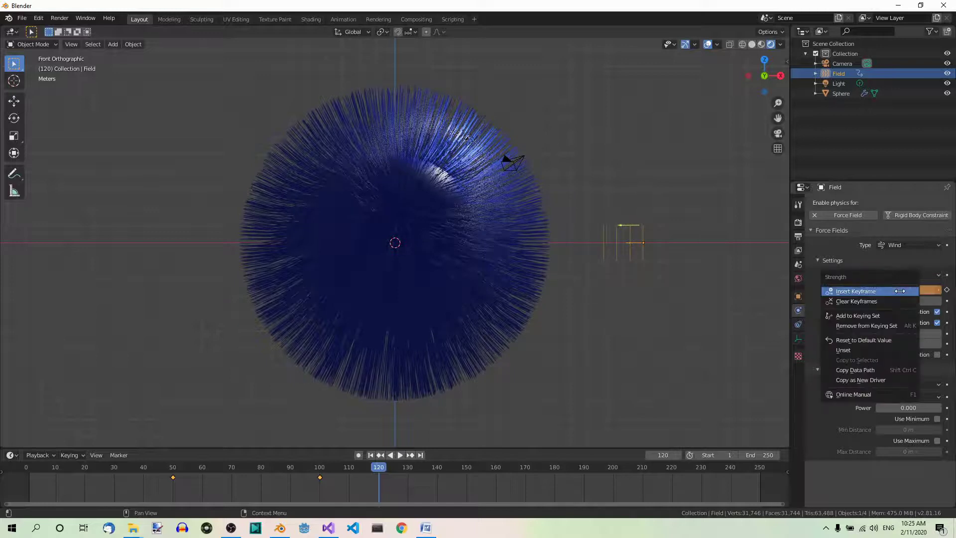
click(876, 290)
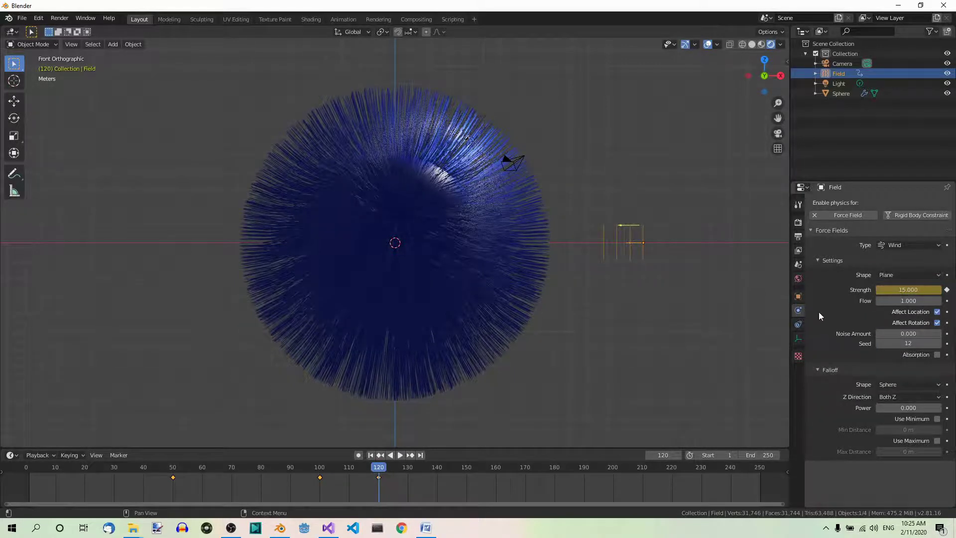
- Keyframe wind Strength 1 at frame 140 and 20 at frame 160
click(438, 467)
click(905, 291)
text(1)
key(Return)
right_click(903, 292)
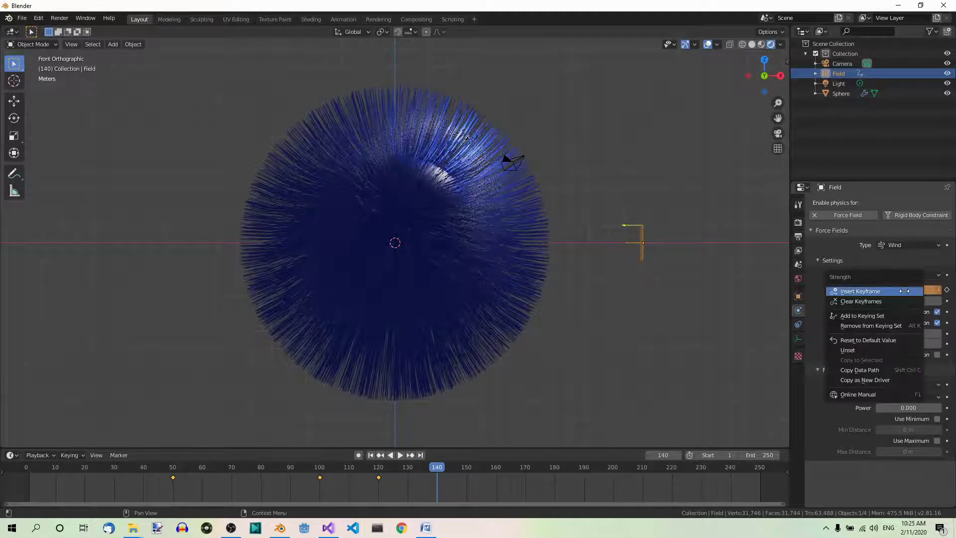
click(900, 292)
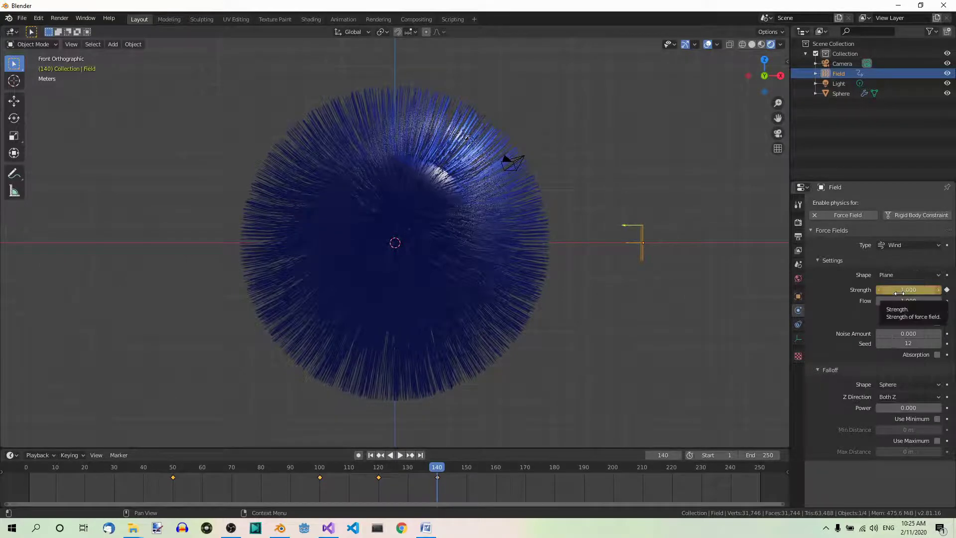
click(497, 467)
click(902, 290)
text(5)
key(Return)
right_click(902, 290)
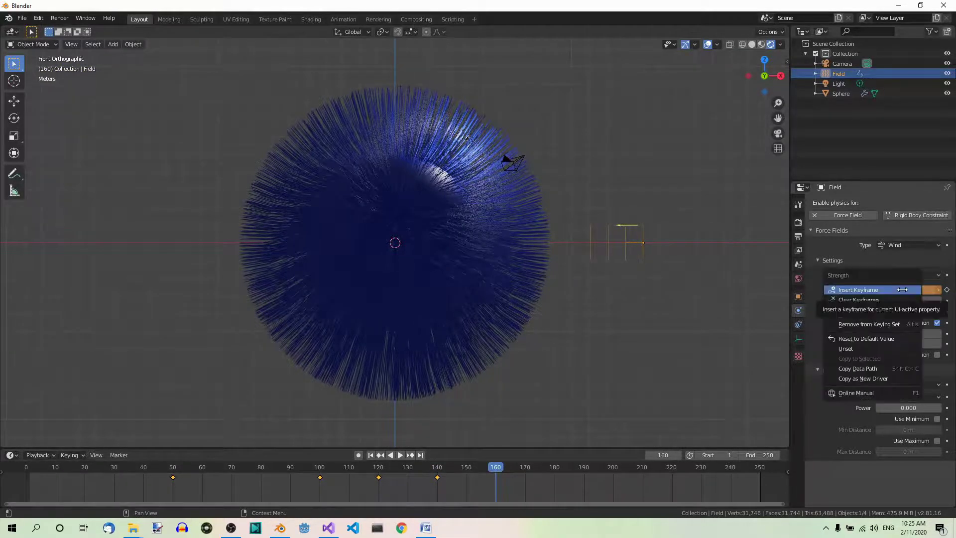
click(903, 290)
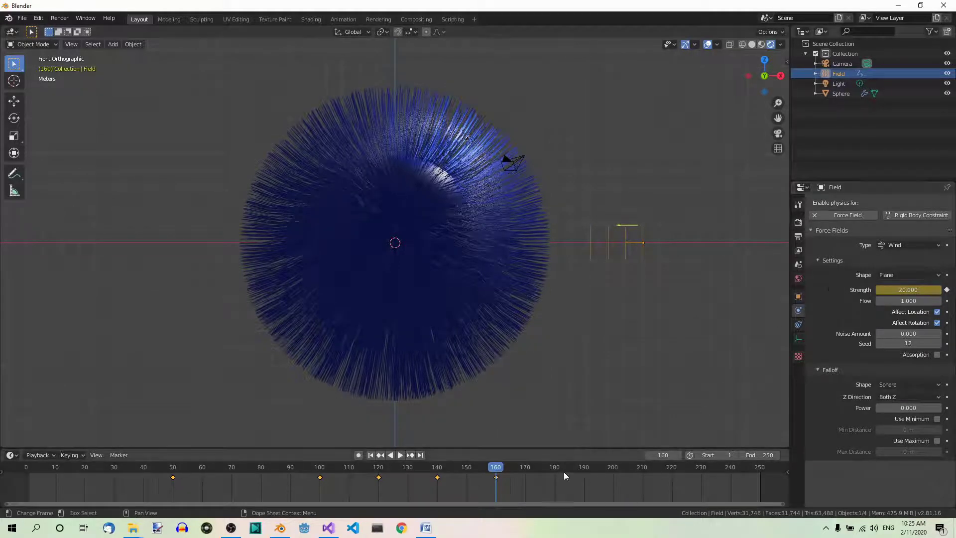
- Keyframe wind Strength 1 at frame 170 and 20 at frame 210
click(525, 472)
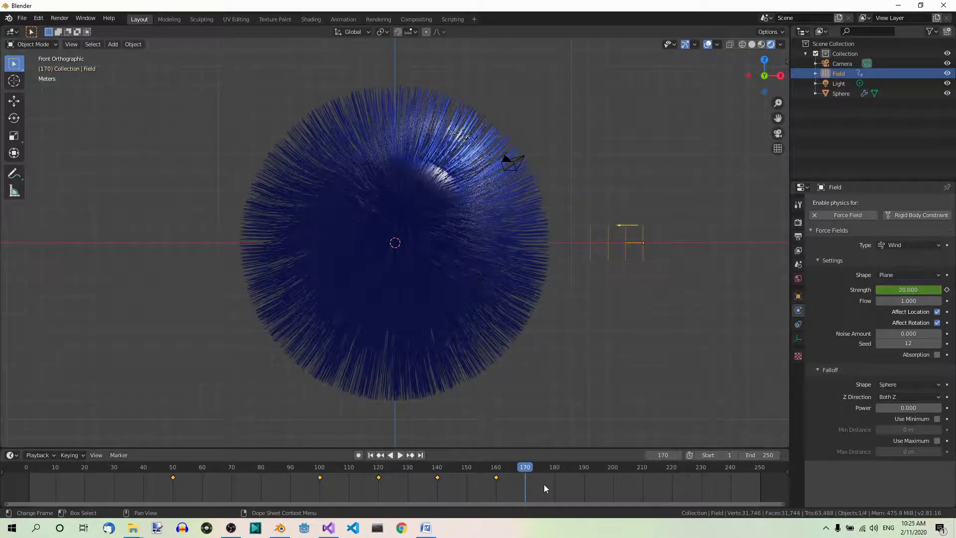
double_click(899, 289)
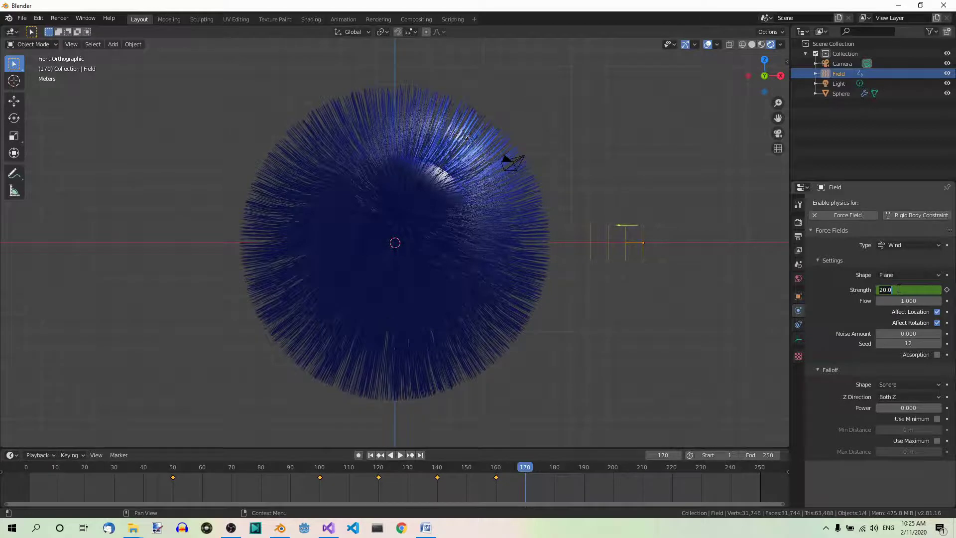
text(1)
key(Return)
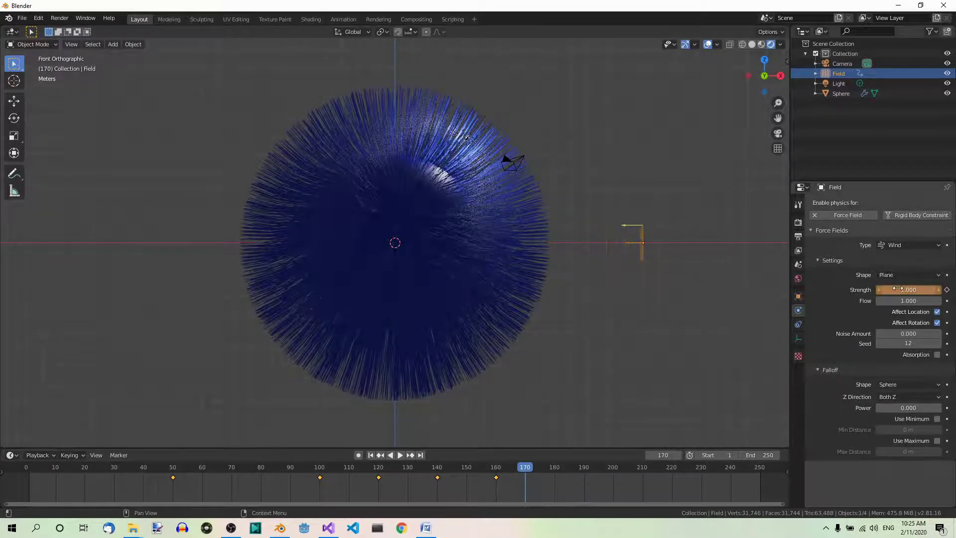
right_click(898, 289)
click(898, 290)
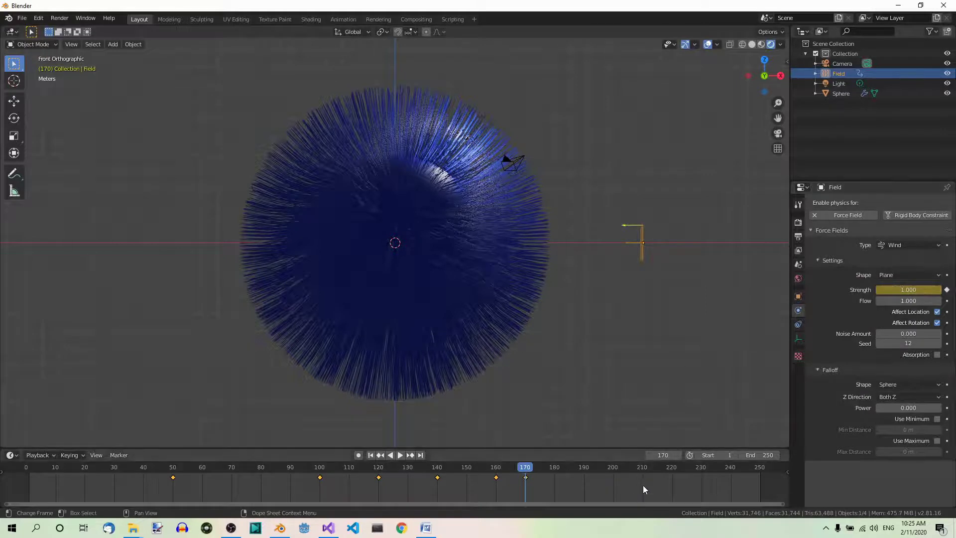
click(643, 468)
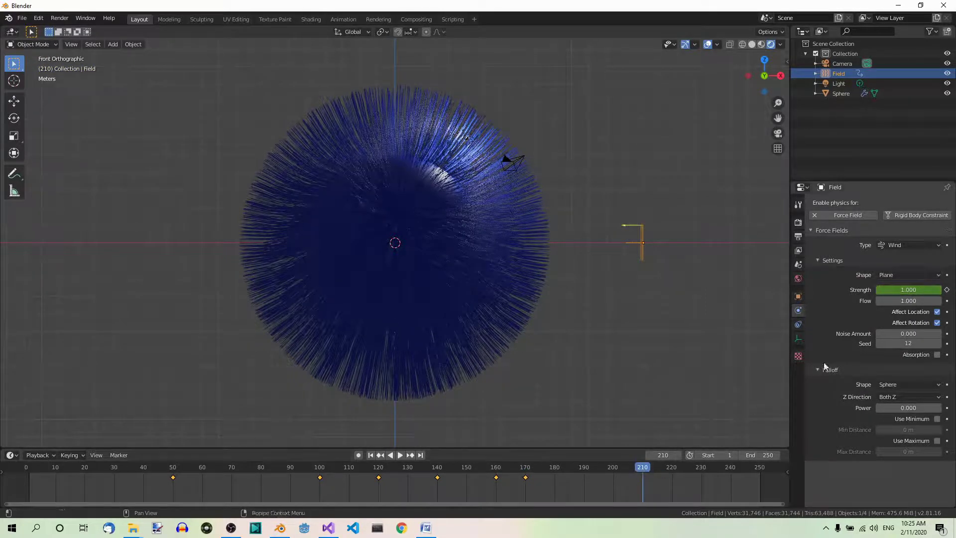
click(908, 289)
text(20)
key(Return)
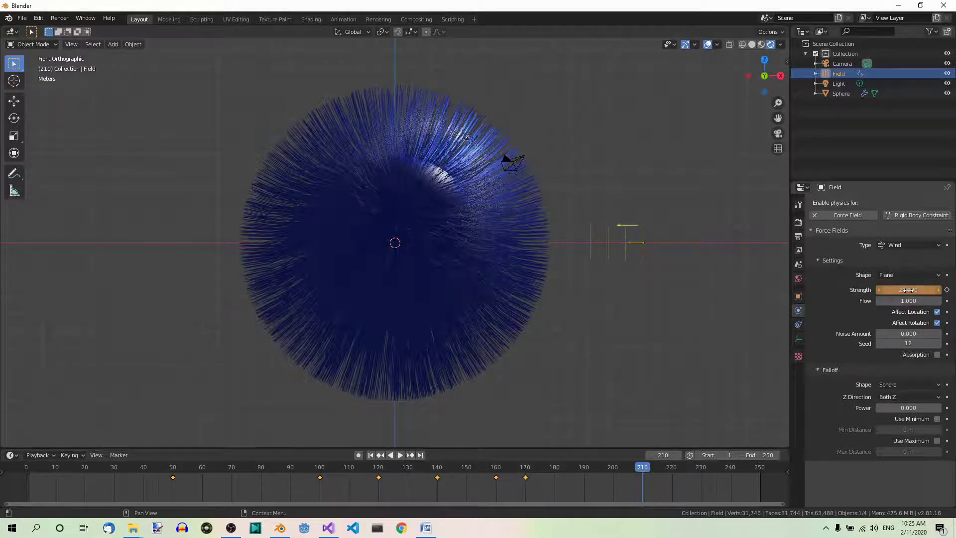
right_click(909, 290)
click(896, 286)
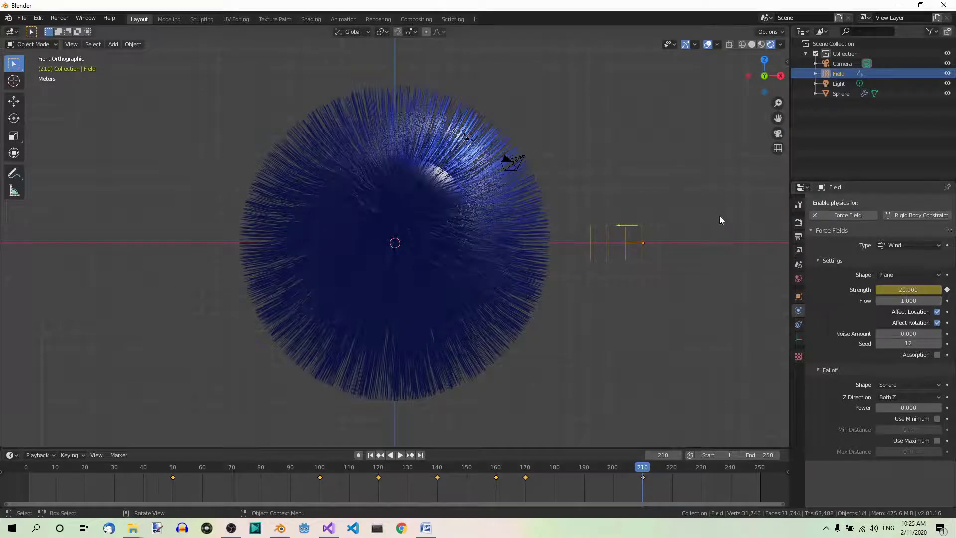
- Rewind to frame 1 and play the animation to watch the wind blow the hair
click(370, 455)
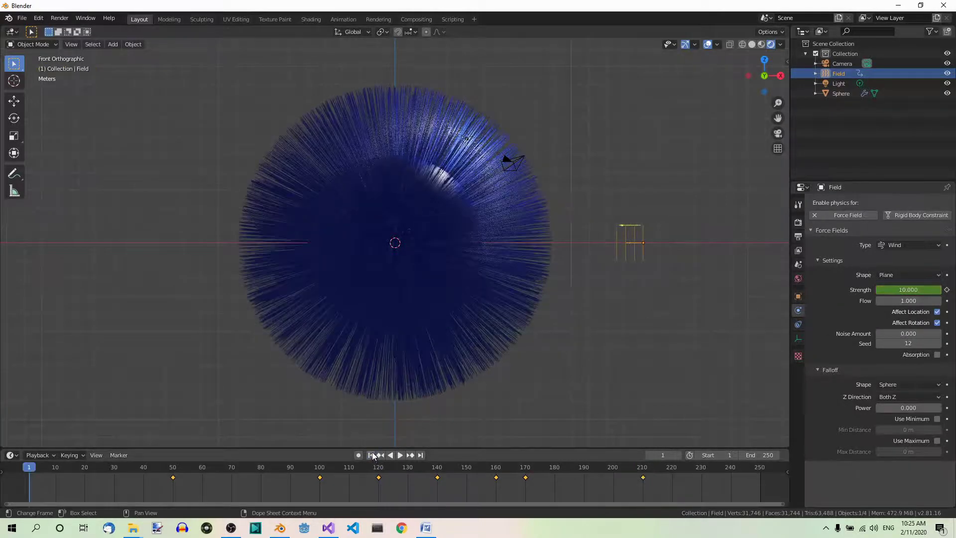
click(401, 455)
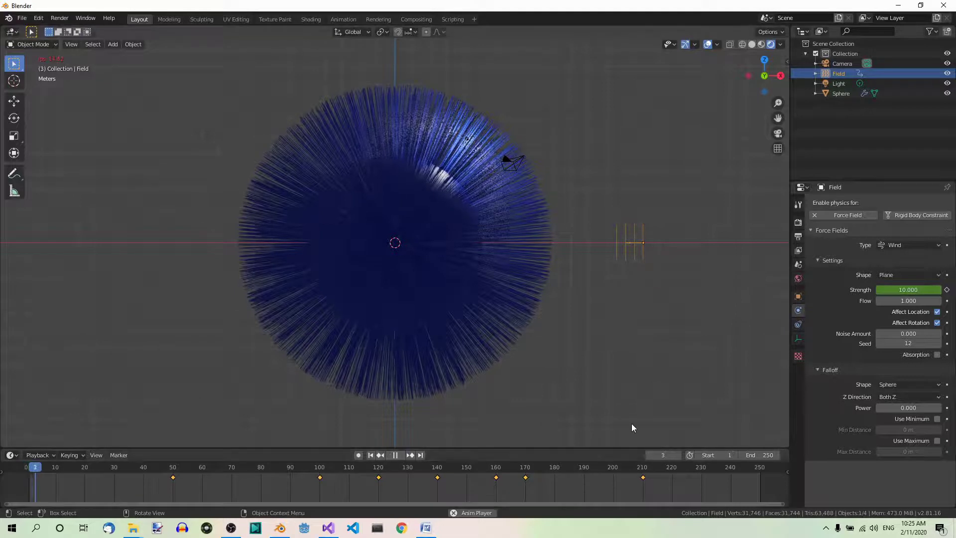